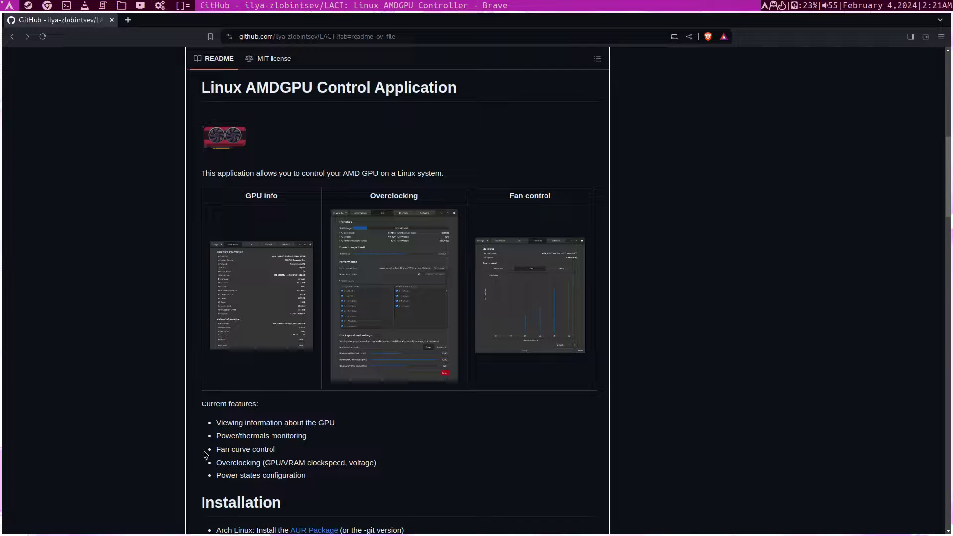
# Read the LACT README's overclocking and power states features and its installation instructions
pyautogui.tripleClick(352, 461)
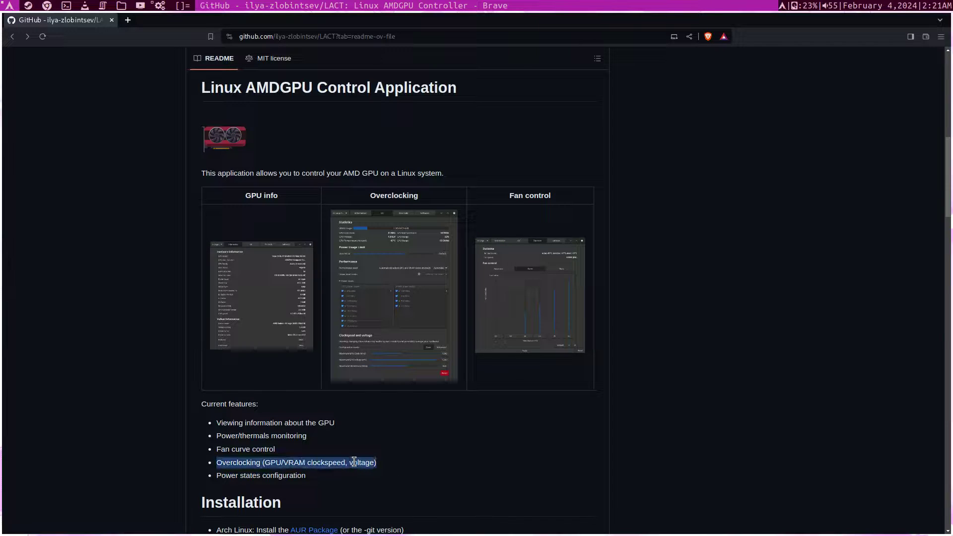
pyautogui.tripleClick(249, 475)
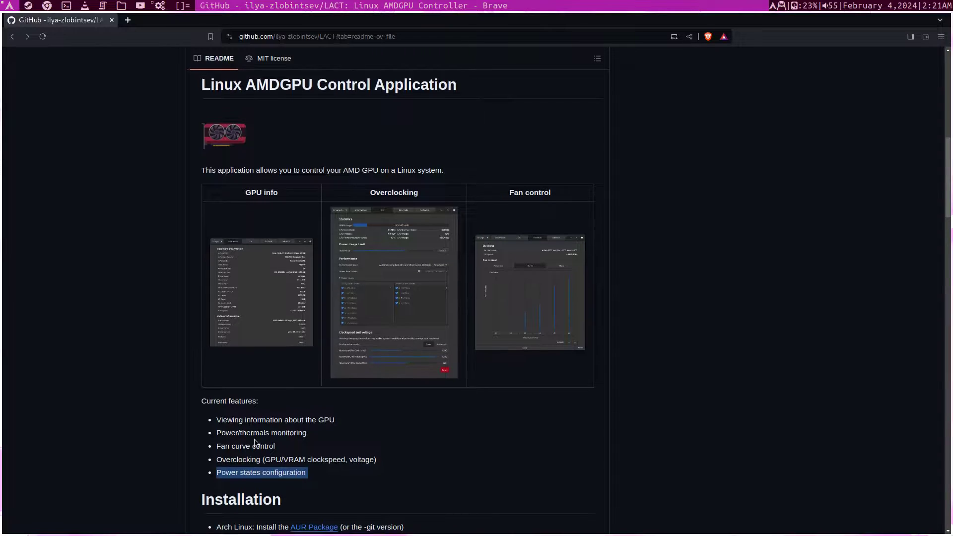
pyautogui.scroll(-5, 293, 392)
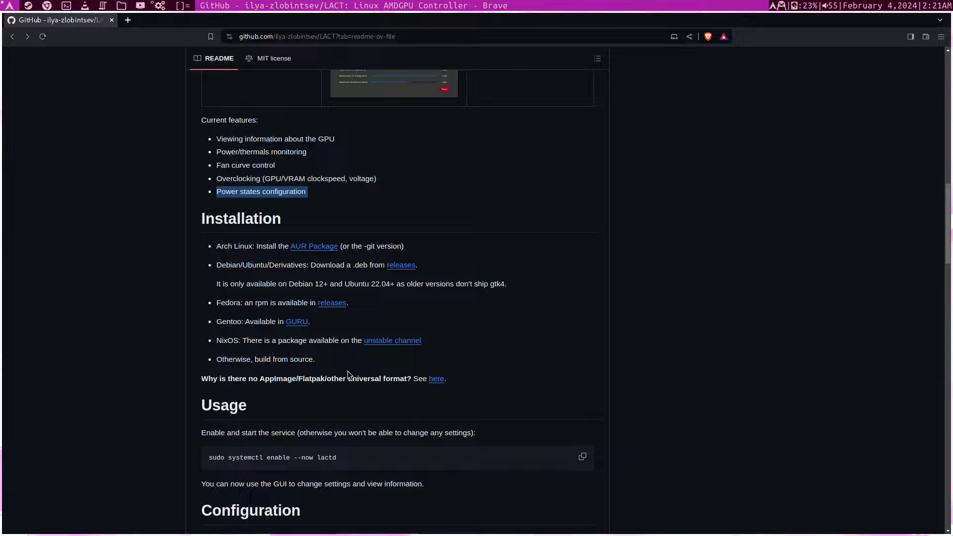
# Run yay -S lact in a new terminal and abort the installation at the cargo provider choice
pyautogui.press('super+2')
pyautogui.press('super+Return')
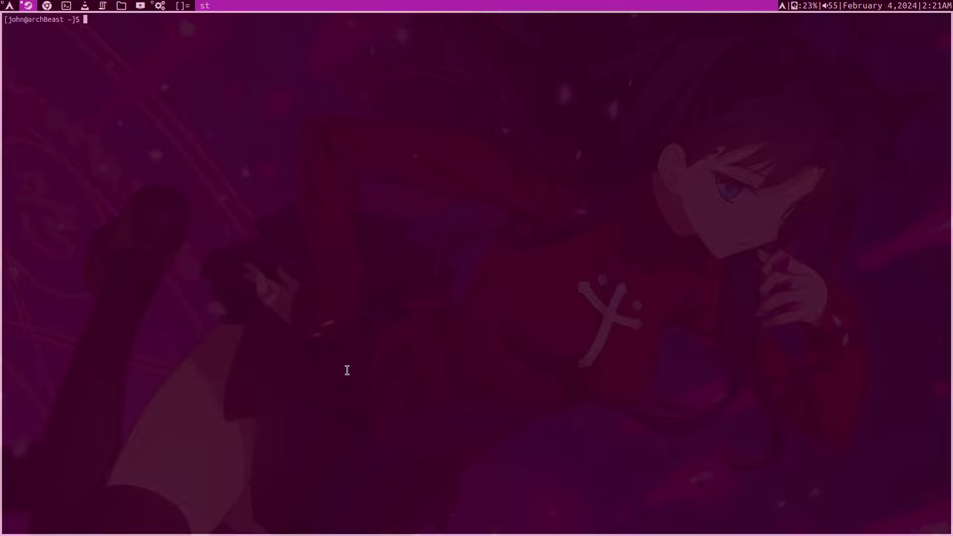
pyautogui.write('yay -S')
pyautogui.write('lact')
pyautogui.press('Return')
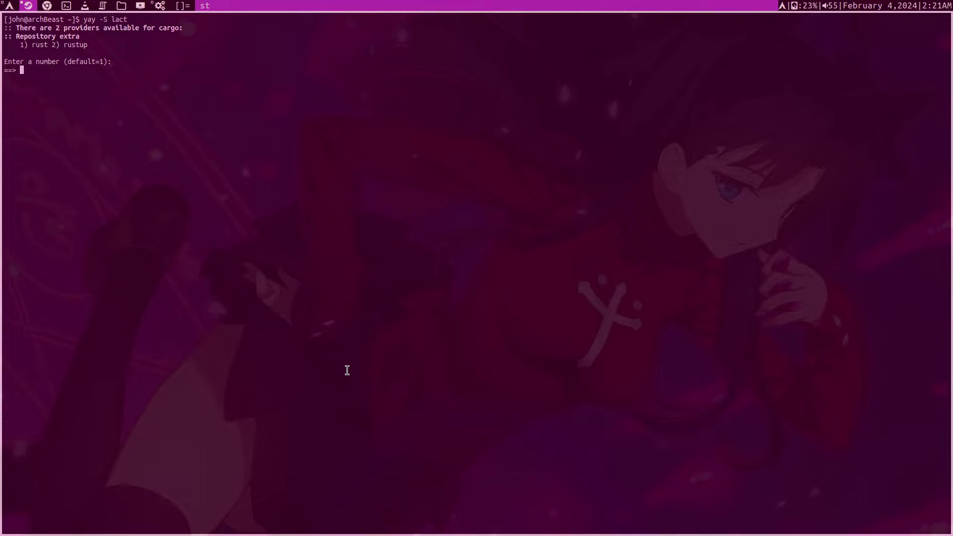
pyautogui.hotkey('ctrl', 'c')
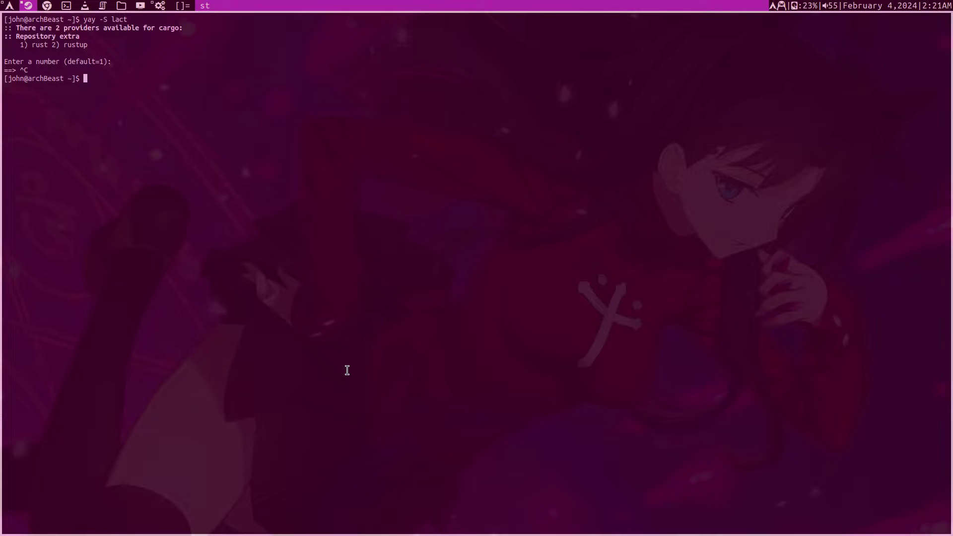
# Return to the README in the browser and highlight the command sudo systemctl enable --now lactd in the Usage section
pyautogui.press('super+1')
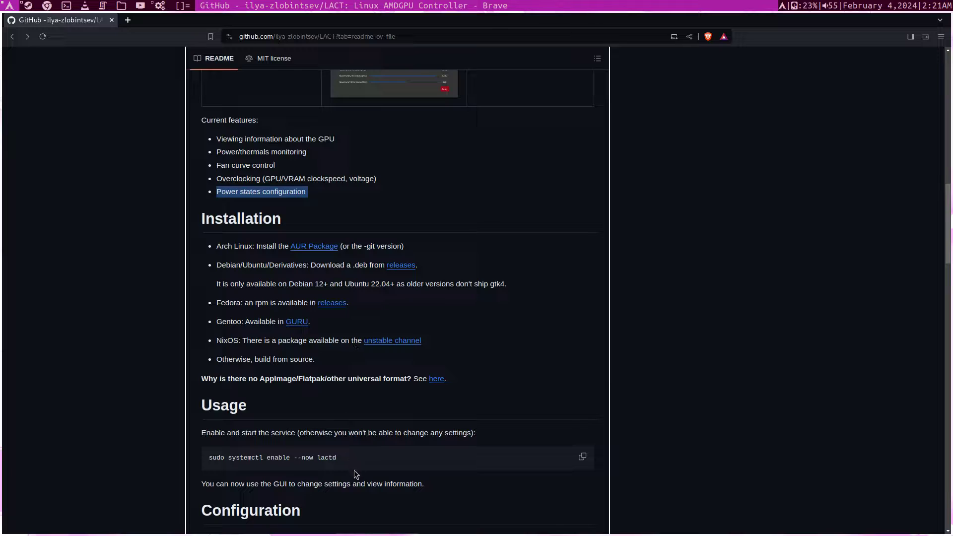
pyautogui.doubleClick(303, 459)
pyautogui.tripleClick(325, 455)
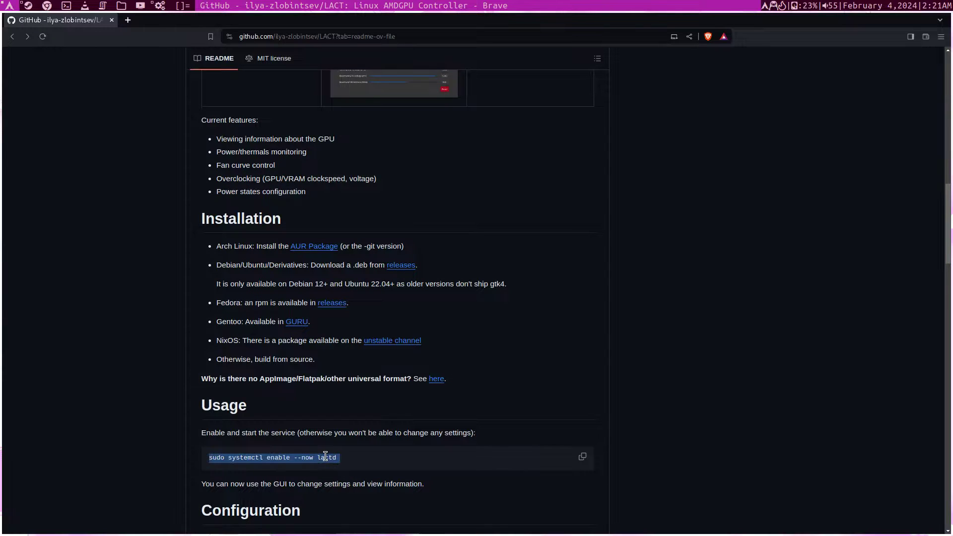
pyautogui.scroll(-2, 219, 379)
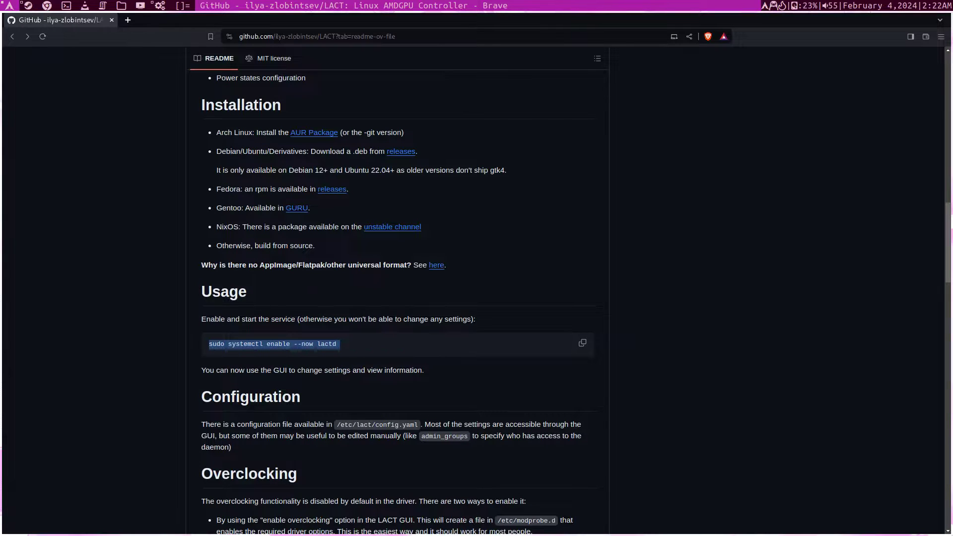
# Launch the LACT application from the program launcher on another workspace
pyautogui.press('super+2')
pyautogui.press('super+p')
pyautogui.write('lact')
pyautogui.press('Return')
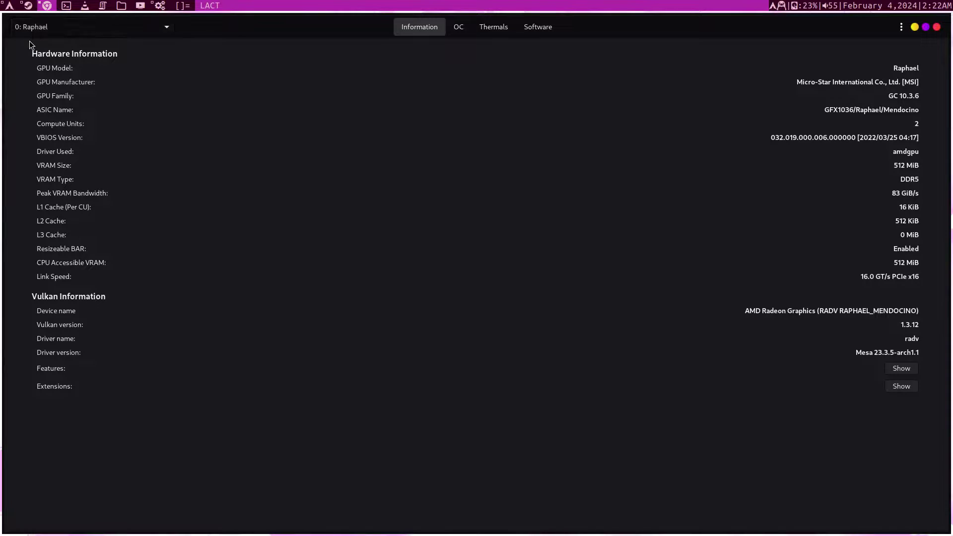
# Keep the Raphael GPU selected and look through its overclocking, thermals and hardware information pages
pyautogui.click(35, 29)
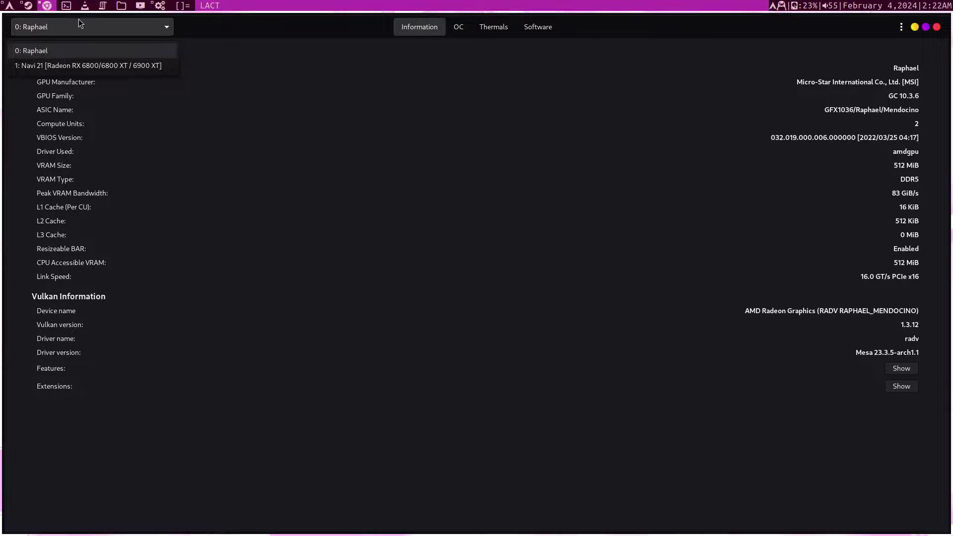
pyautogui.click(66, 52)
pyautogui.click(459, 26)
pyautogui.click(504, 27)
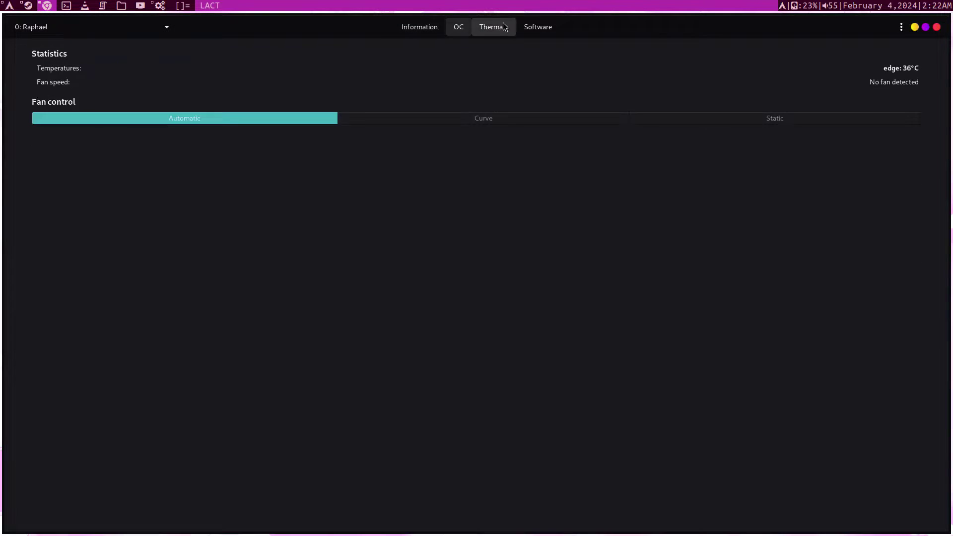
pyautogui.click(422, 28)
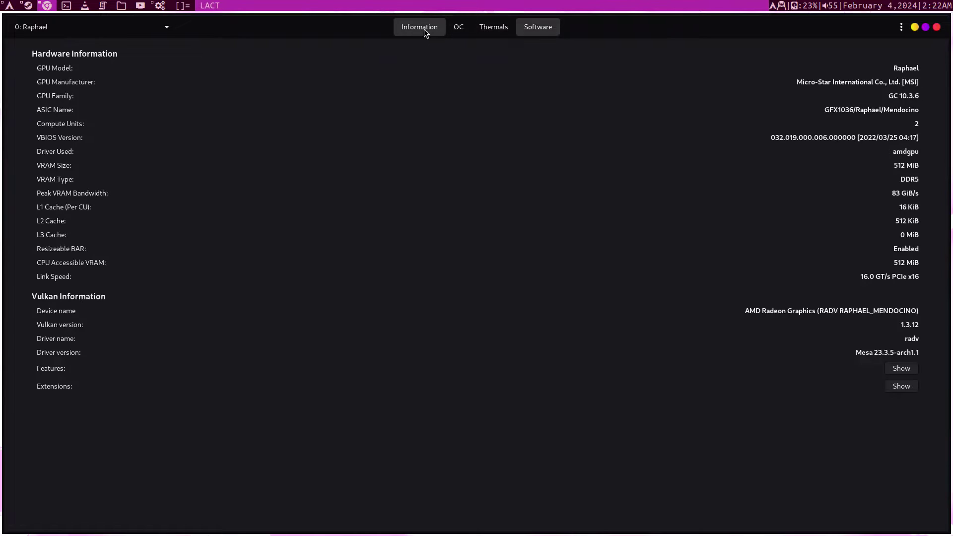
# Switch the selected GPU to 1: Navi 21 [Radeon RX 6800/6800 XT / 6900 XT]
pyautogui.click(40, 34)
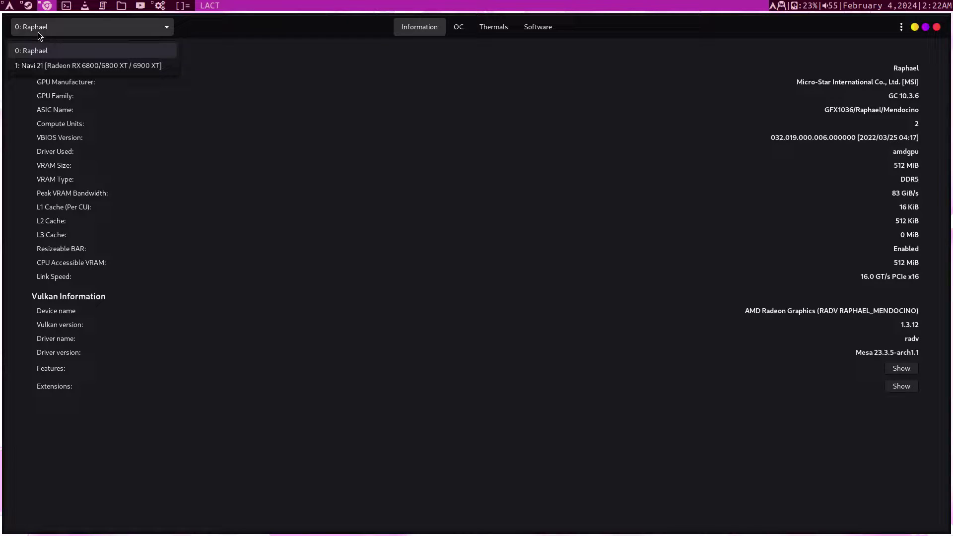
pyautogui.click(54, 66)
pyautogui.click(141, 25)
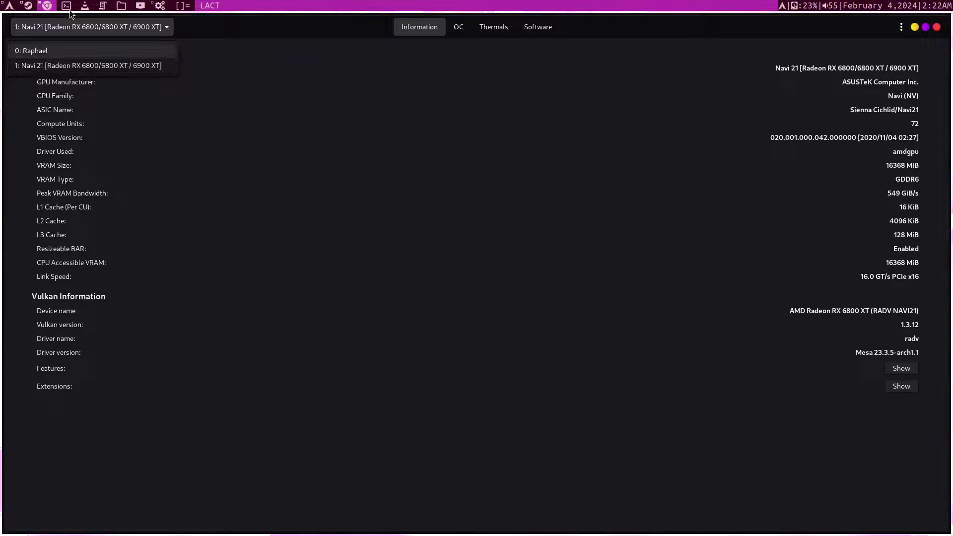
pyautogui.click(46, 66)
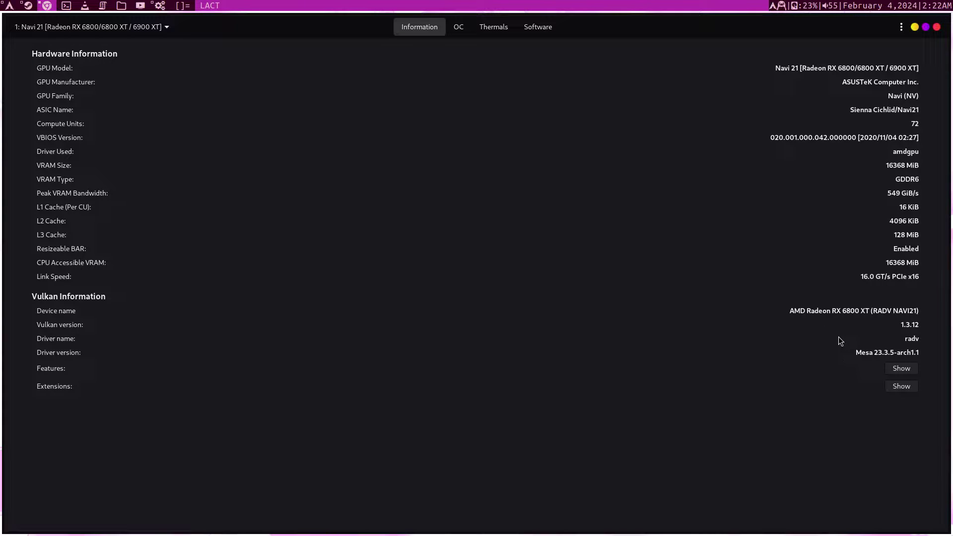
# Examine the lists of Vulkan features and Vulkan extensions for the Navi 21 card, closing each list
pyautogui.click(901, 369)
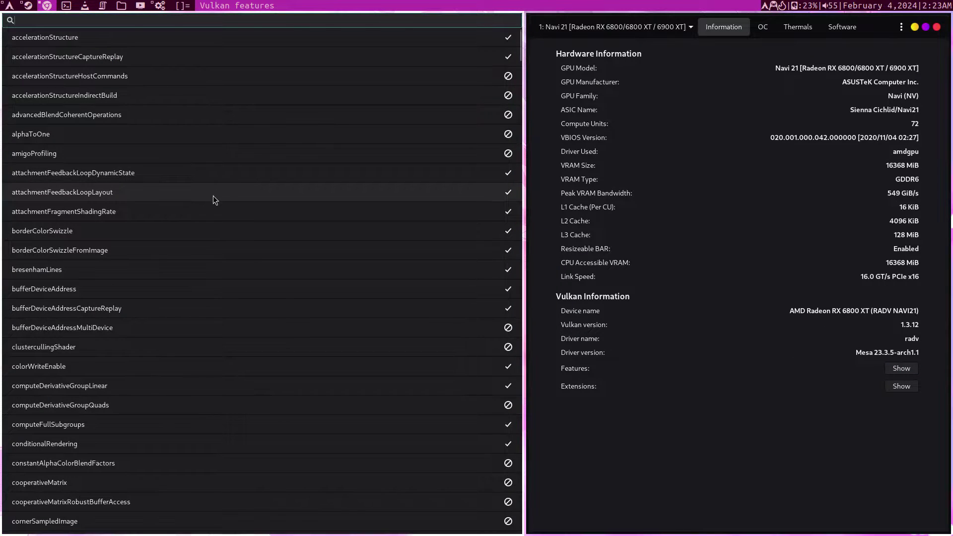
pyautogui.scroll(-20, 213, 199)
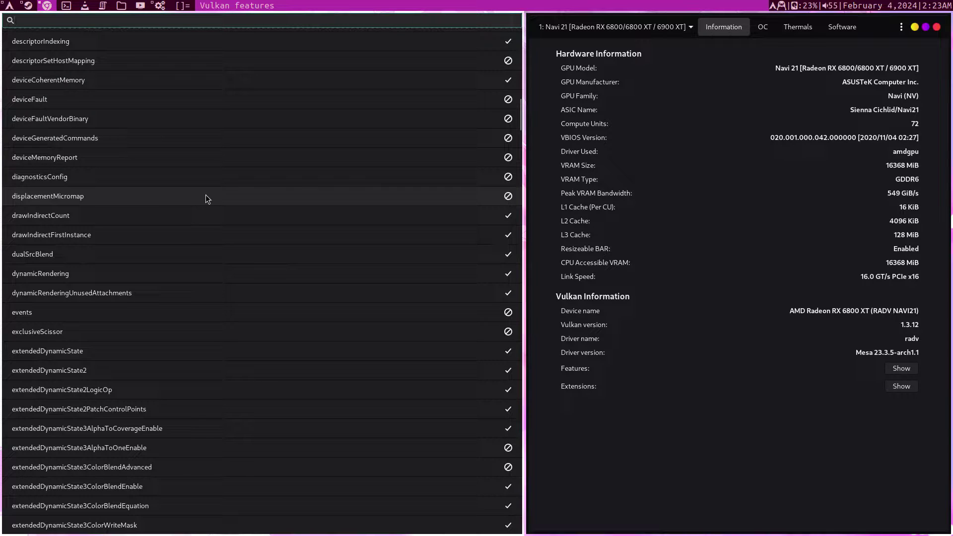
pyautogui.press('Escape')
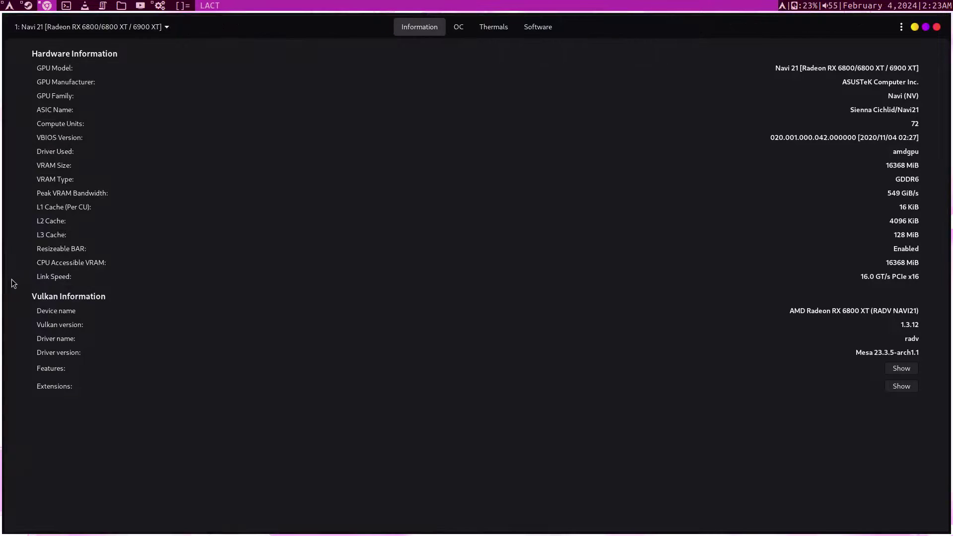
pyautogui.click(892, 386)
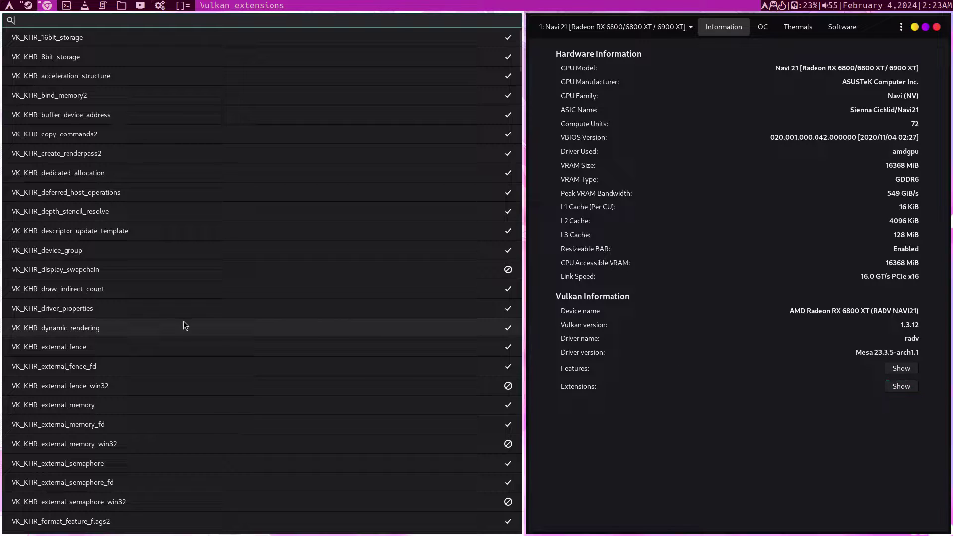
pyautogui.press('Escape')
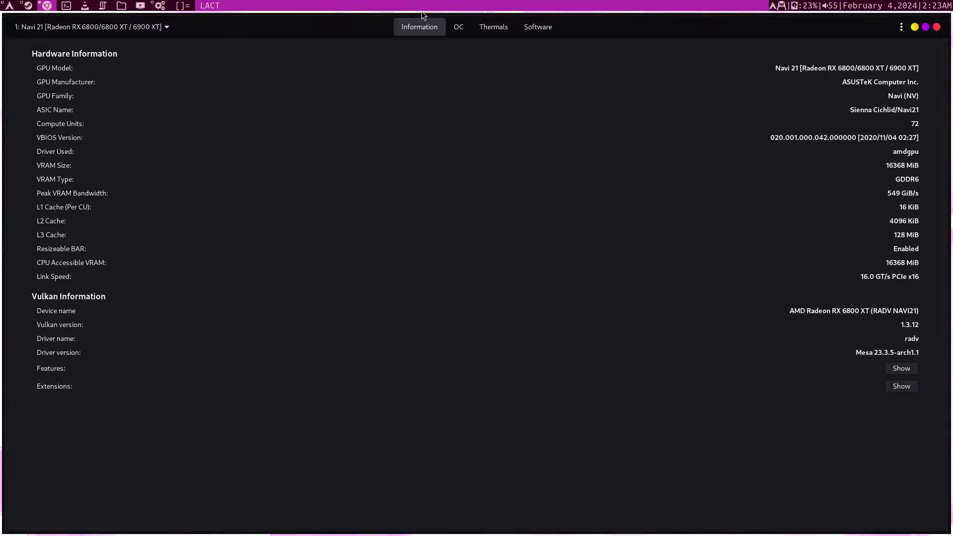
# Look over the Navi 21 card's overclocking and thermals pages and the LACT software version details
pyautogui.click(469, 24)
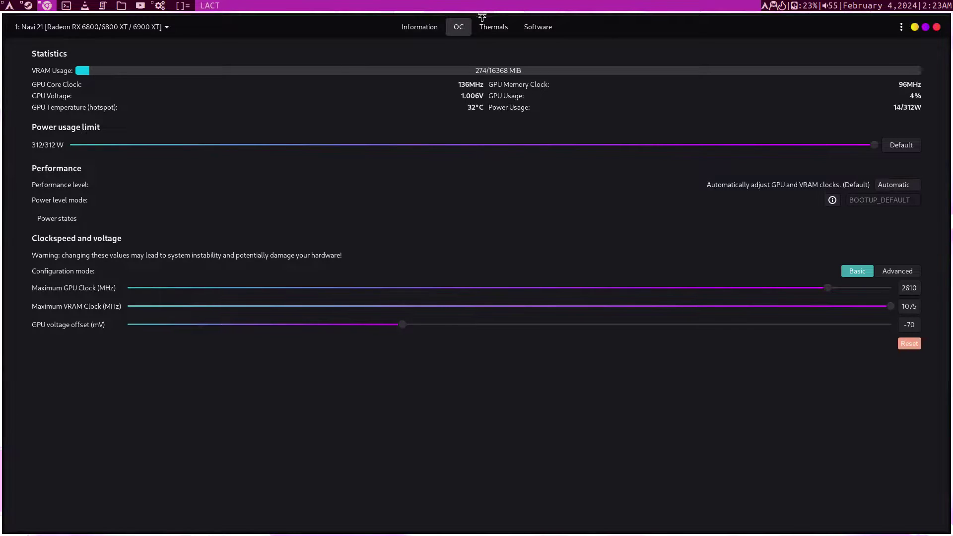
pyautogui.click(494, 26)
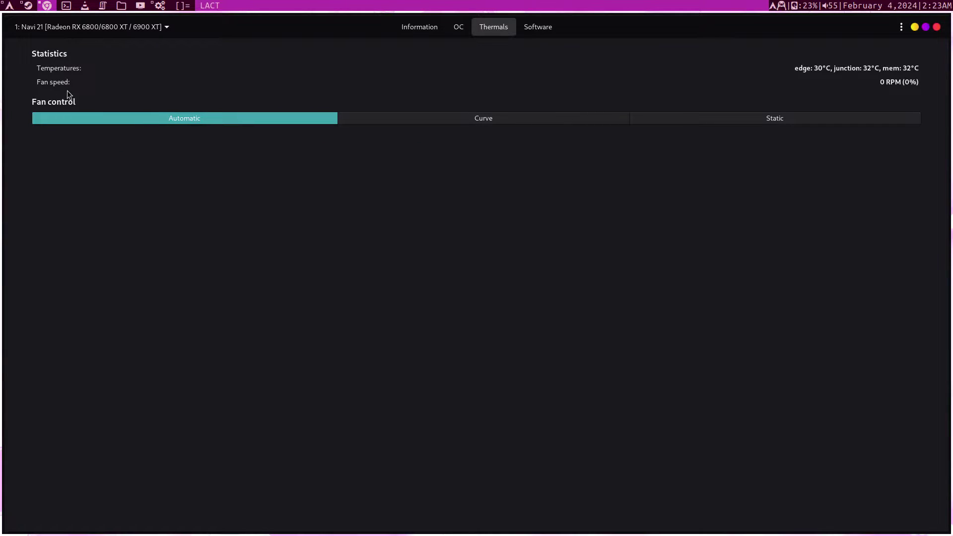
pyautogui.click(549, 30)
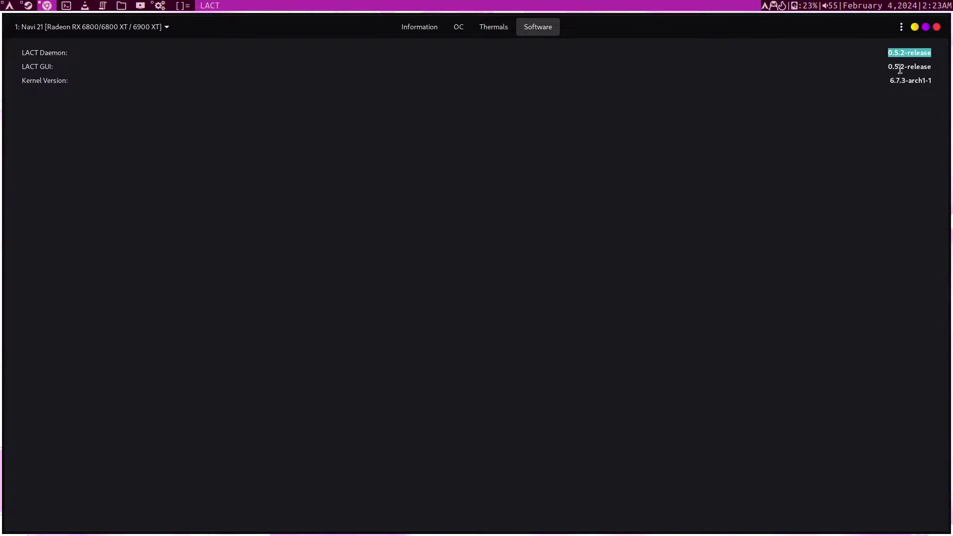
pyautogui.click(903, 50)
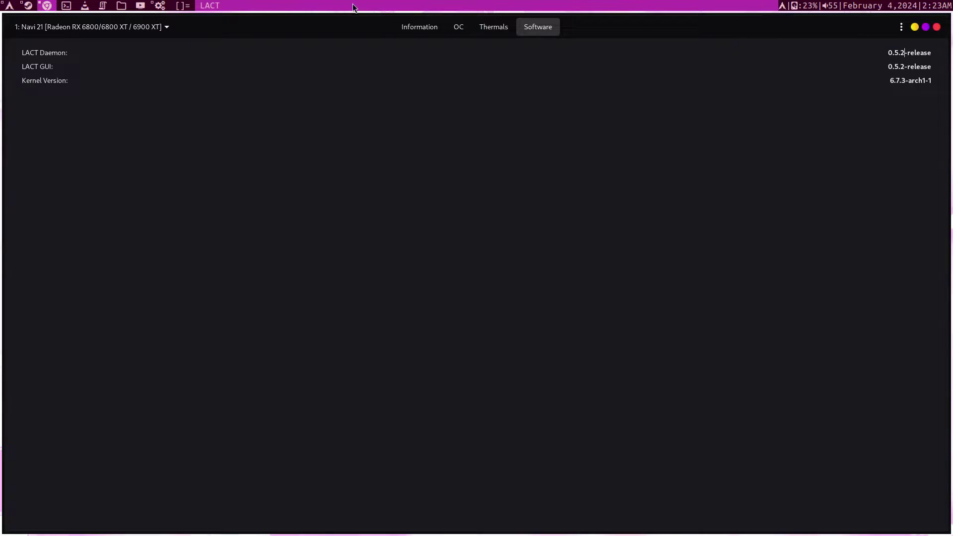
# Set the Navi 21 card's performance level to Manual in the overclocking settings, apply it and keep the new settings
pyautogui.click(466, 27)
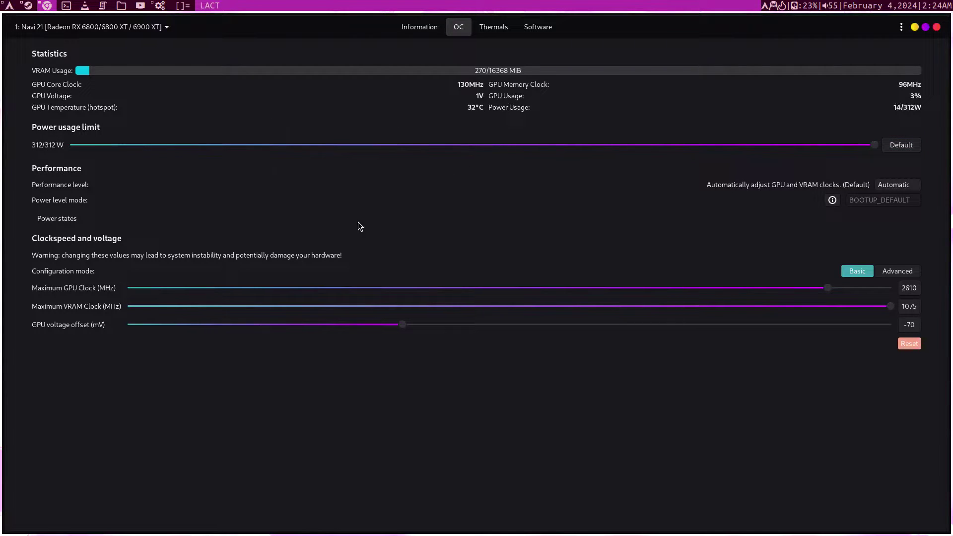
pyautogui.click(888, 185)
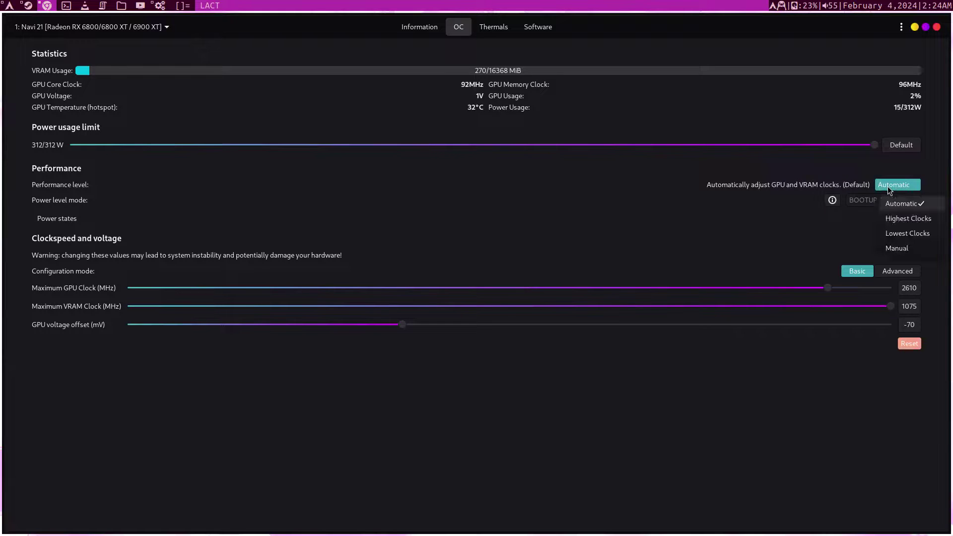
pyautogui.click(743, 170)
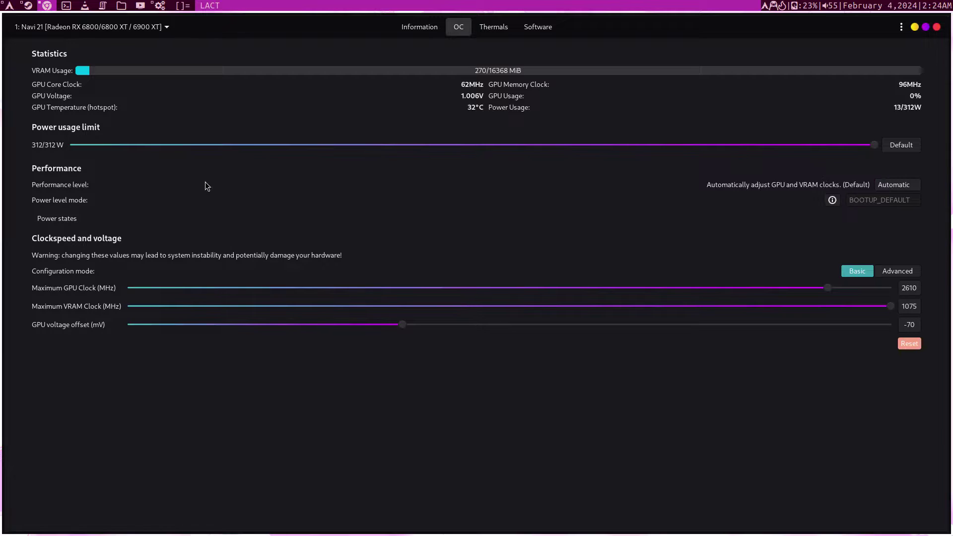
pyautogui.click(910, 186)
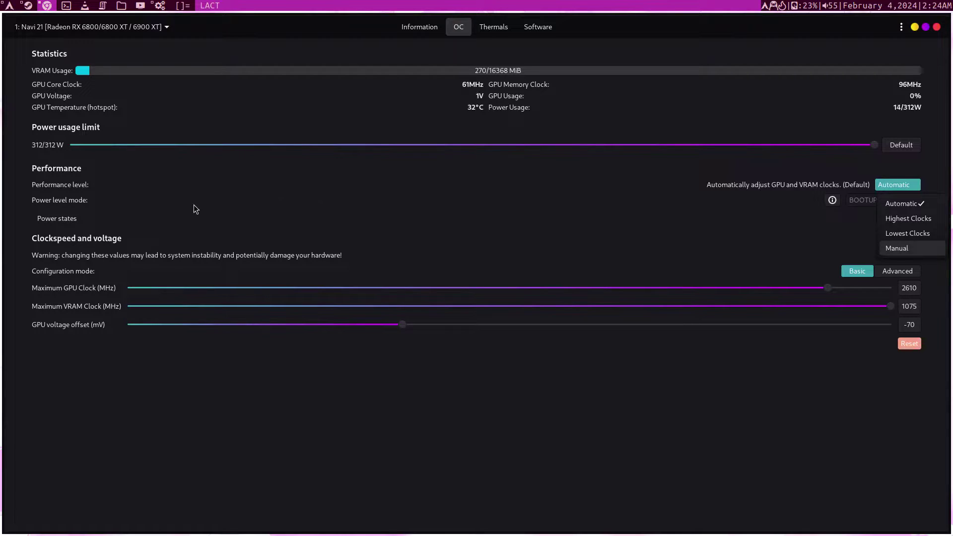
pyautogui.click(919, 250)
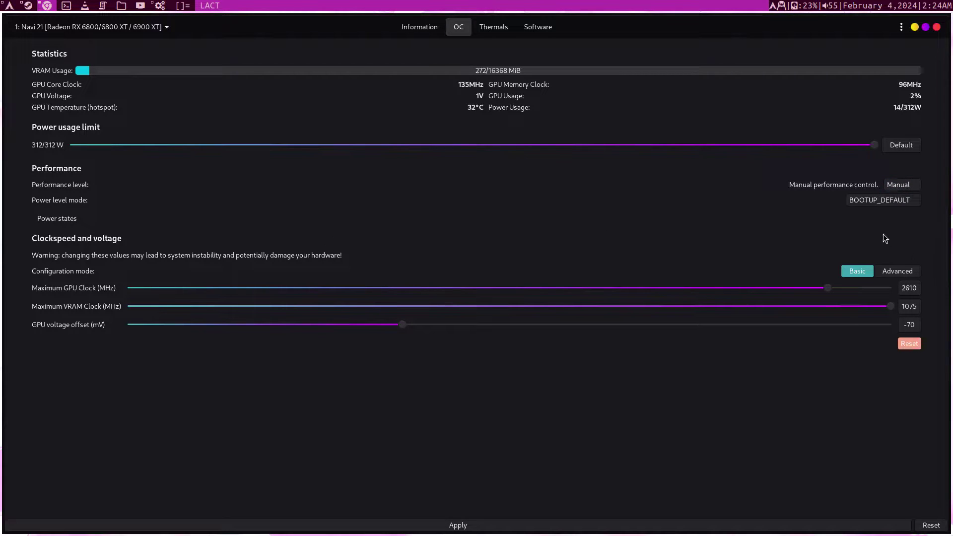
pyautogui.click(368, 525)
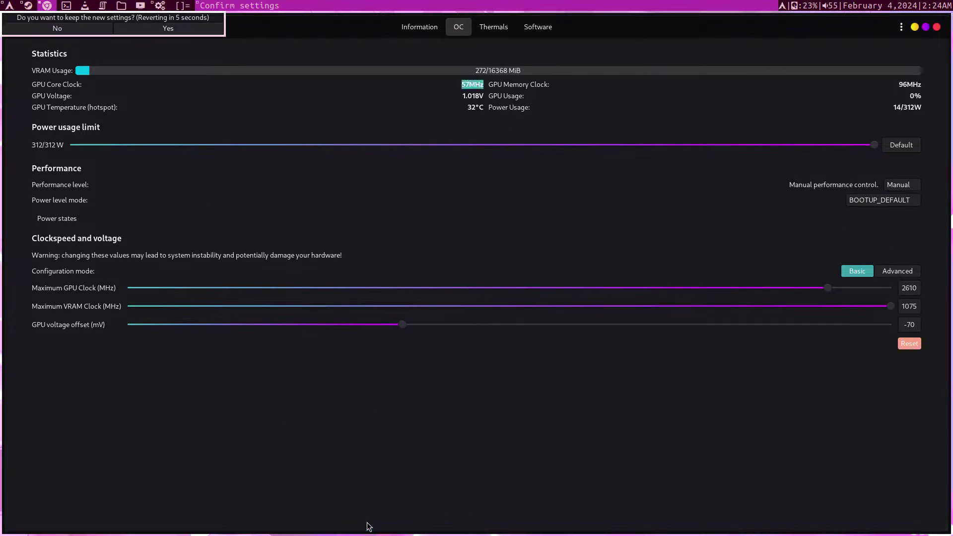
pyautogui.click(158, 28)
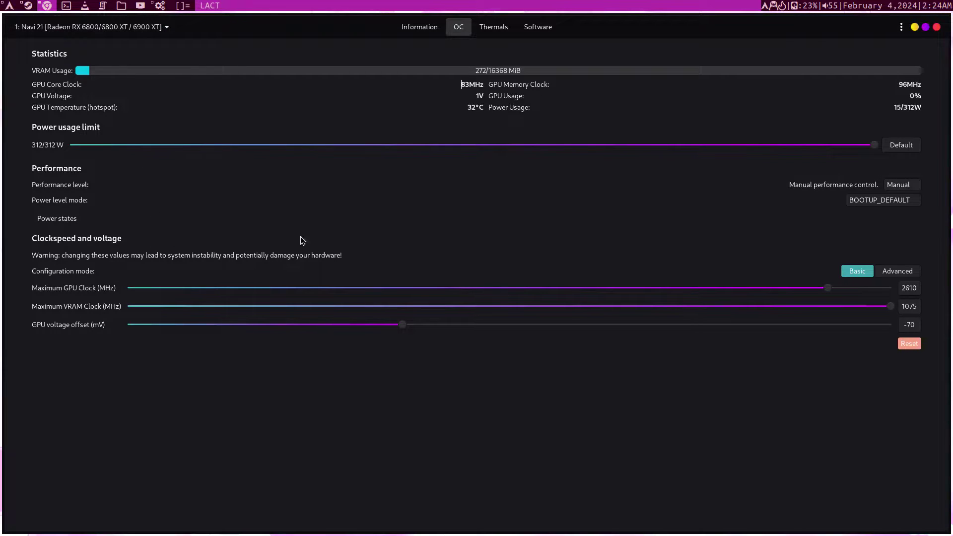
# Review the available power level modes for manual performance control without choosing a different one
pyautogui.click(906, 188)
pyautogui.click(905, 185)
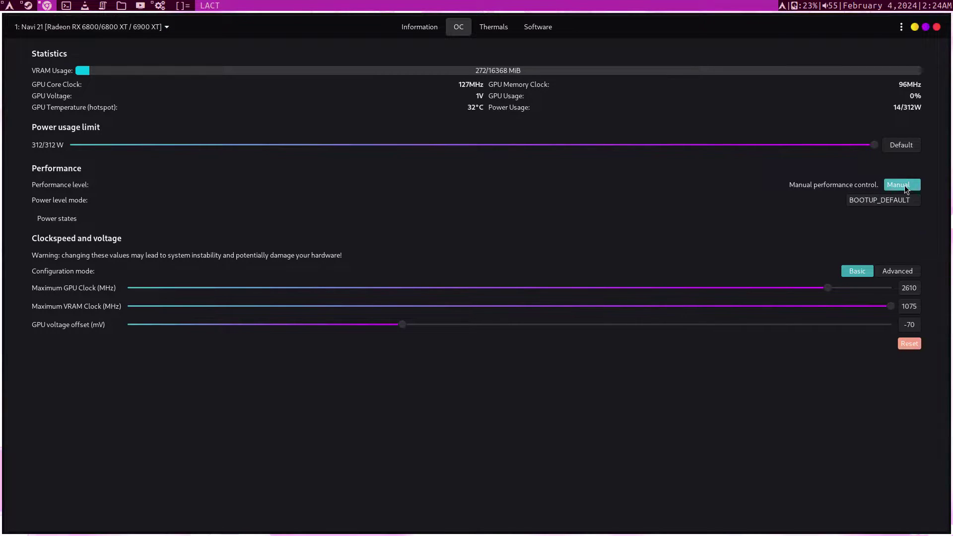
pyautogui.click(882, 200)
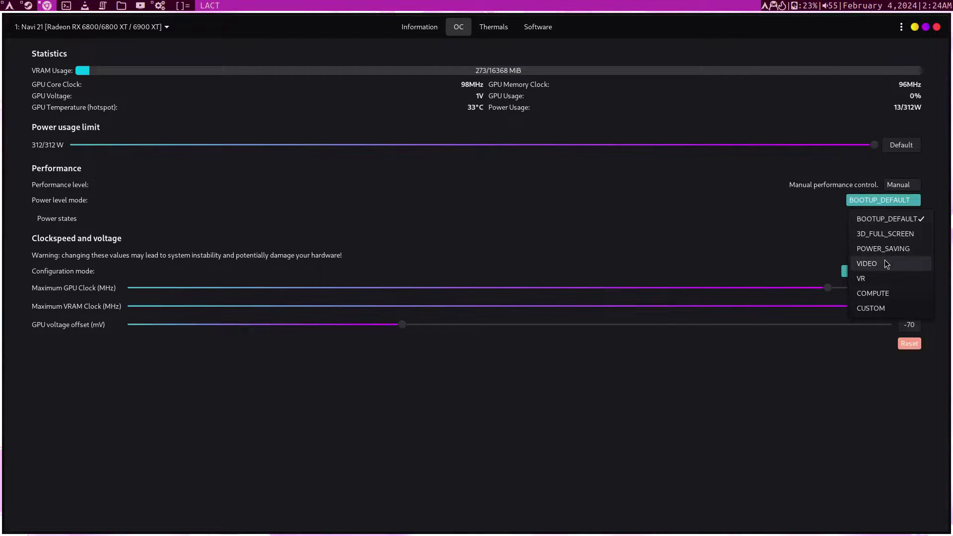
pyautogui.click(768, 205)
# Set the Navi 21 card's performance level back to Automatic, apply it and keep the new settings
pyautogui.click(899, 186)
pyautogui.click(900, 204)
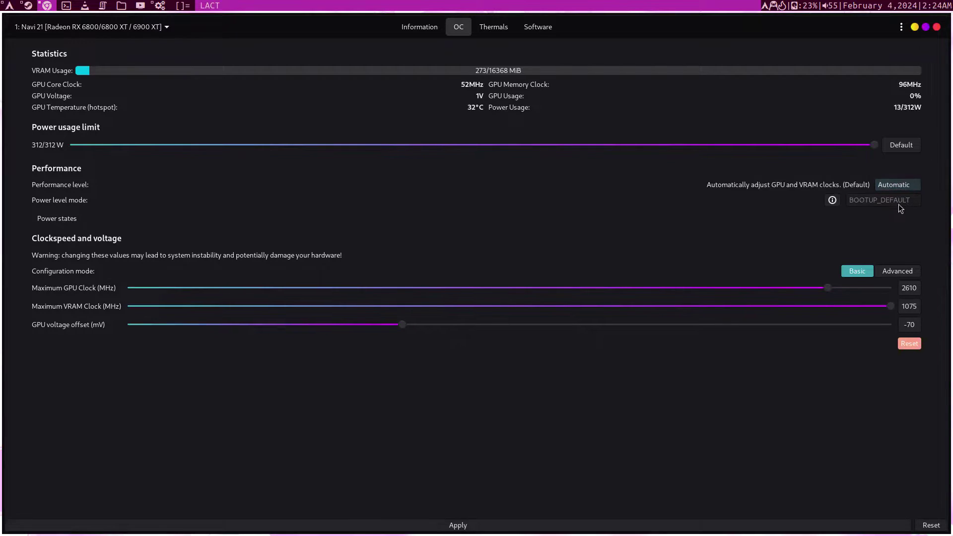
pyautogui.click(458, 525)
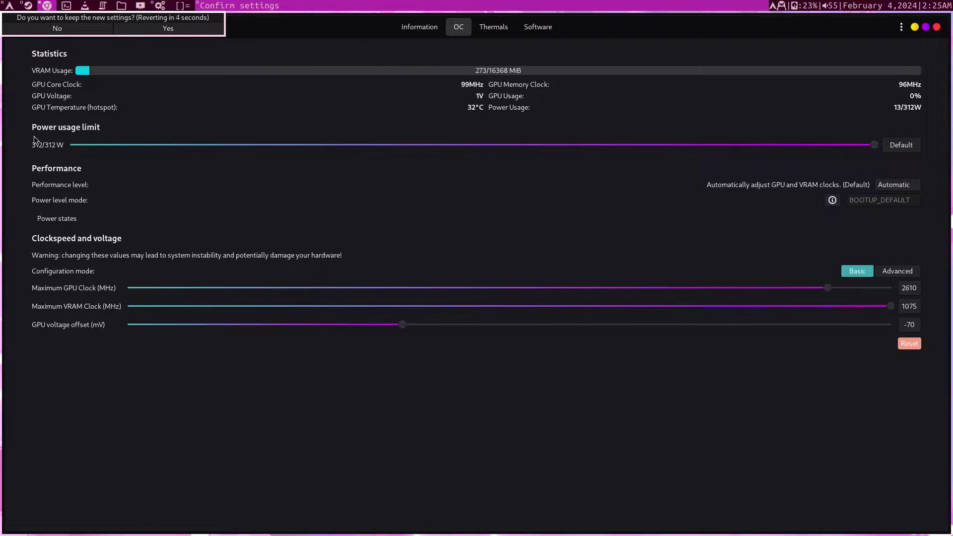
pyautogui.click(157, 28)
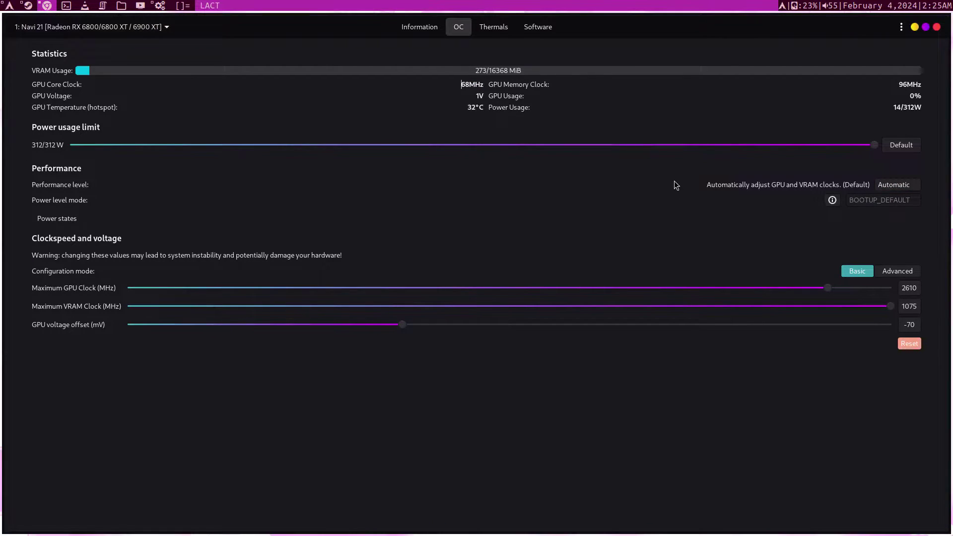
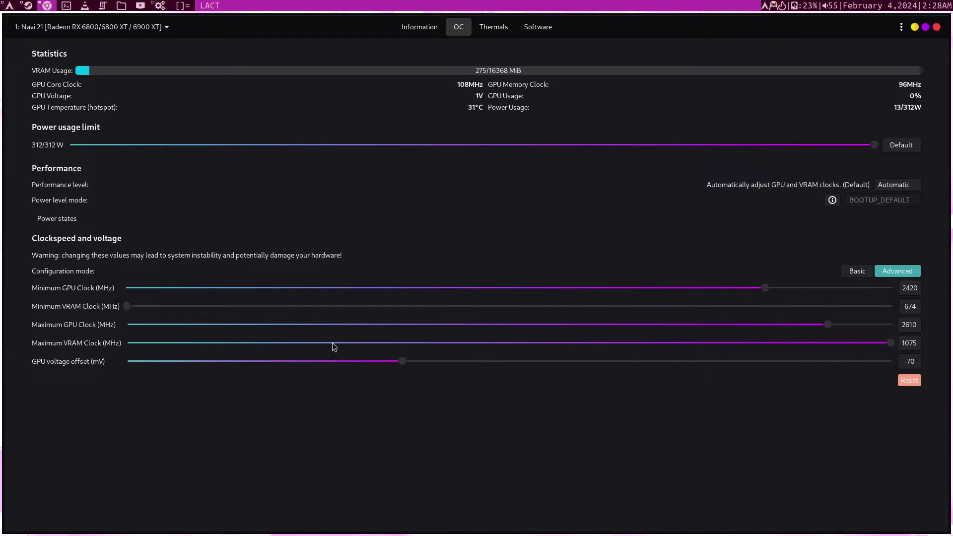
# Set the minimum GPU clock to 2000 MHz in the advanced clockspeed configuration, apply it and keep the new settings
pyautogui.click(900, 347)
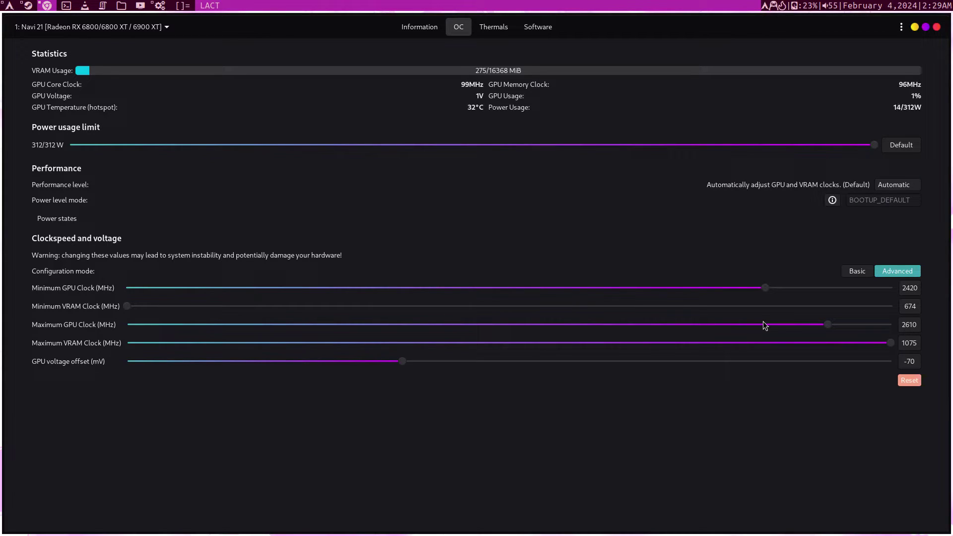
pyautogui.click(900, 324)
pyautogui.click(910, 288)
pyautogui.click(911, 292)
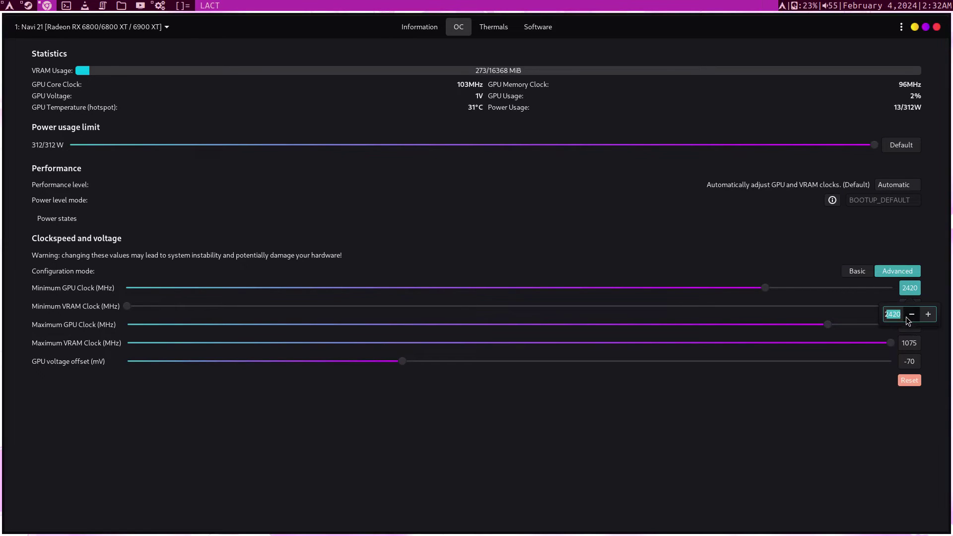
pyautogui.write('2000')
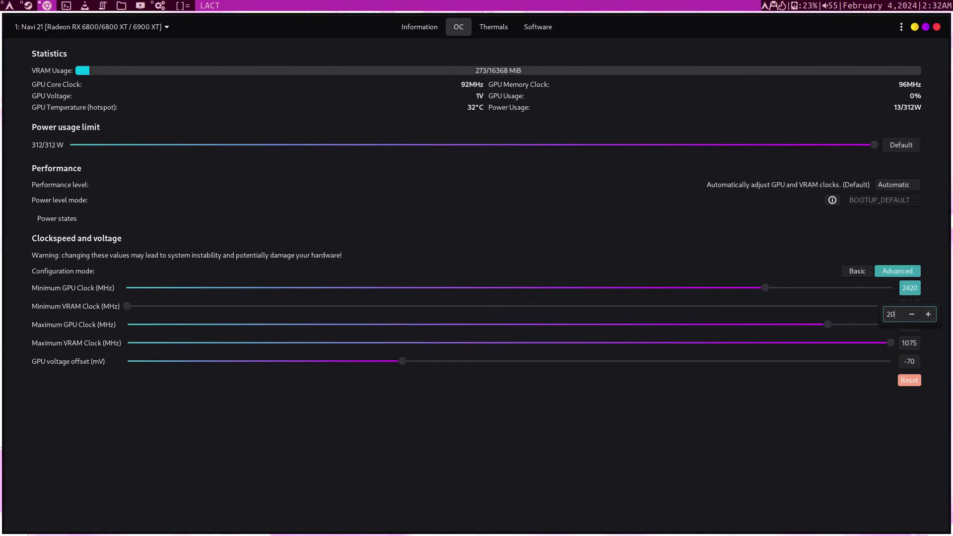
pyautogui.click(913, 314)
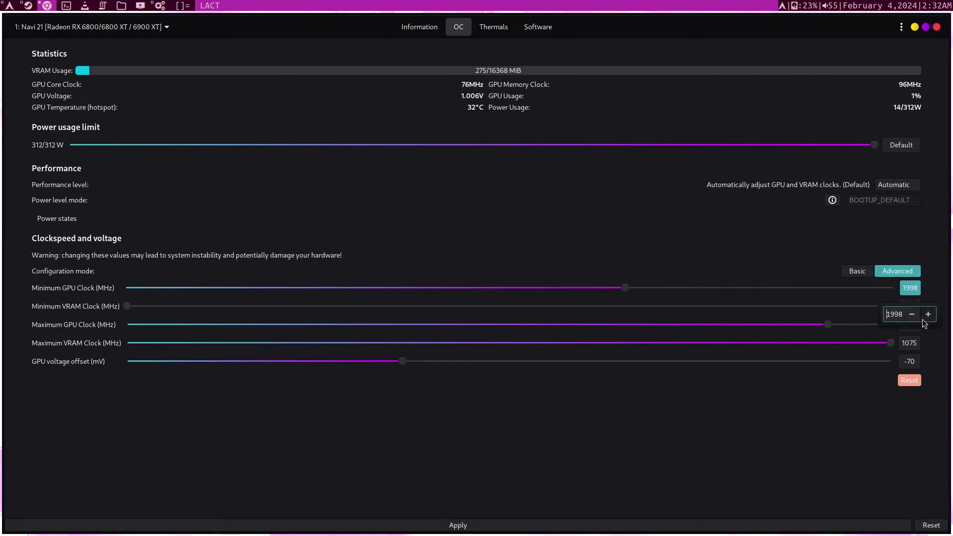
pyautogui.click(928, 315)
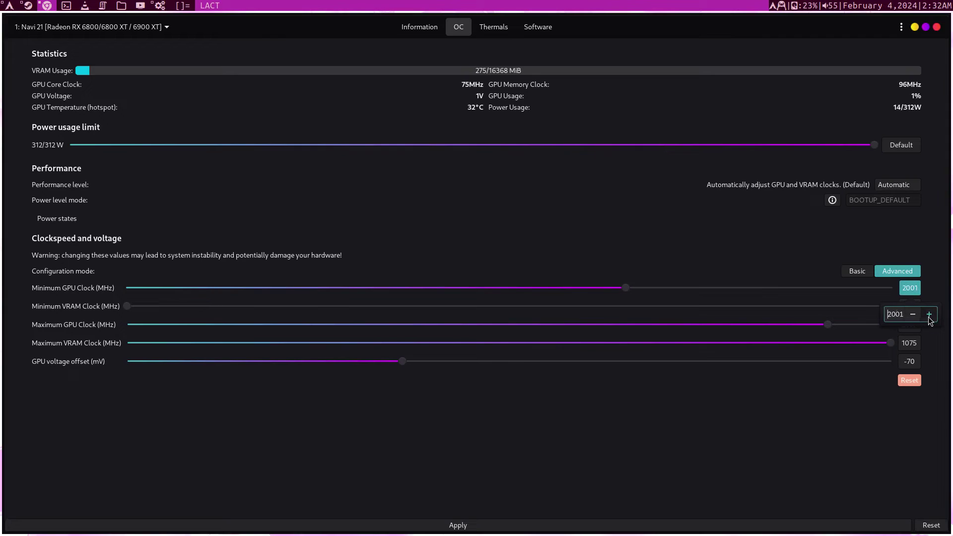
pyautogui.click(824, 525)
pyautogui.click(770, 525)
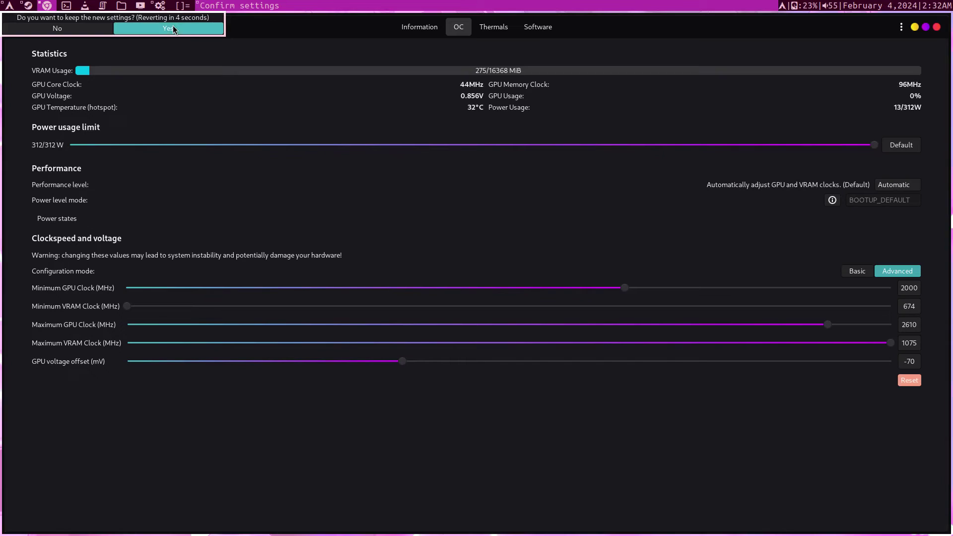
pyautogui.click(172, 29)
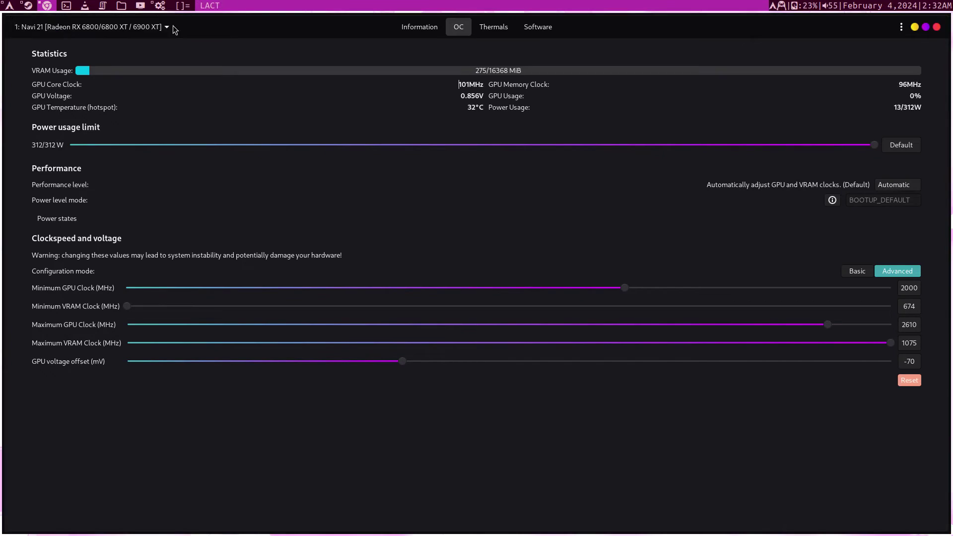
# Enter 2420 MHz as the minimum GPU clock in the advanced clockspeed configuration
pyautogui.click(905, 286)
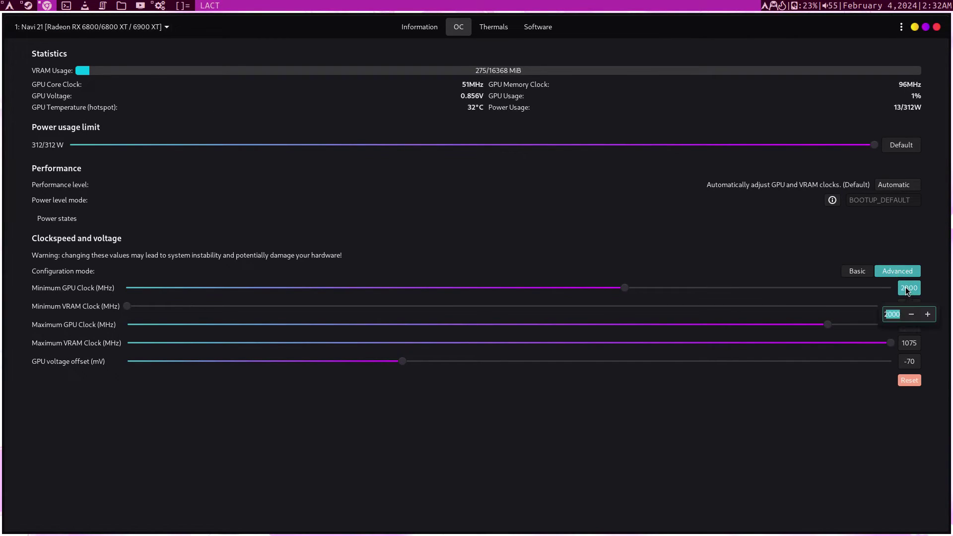
pyautogui.click(895, 314)
pyautogui.press('BackSpace')
pyautogui.press('BackSpace')
pyautogui.write('420')
pyautogui.press('Return')
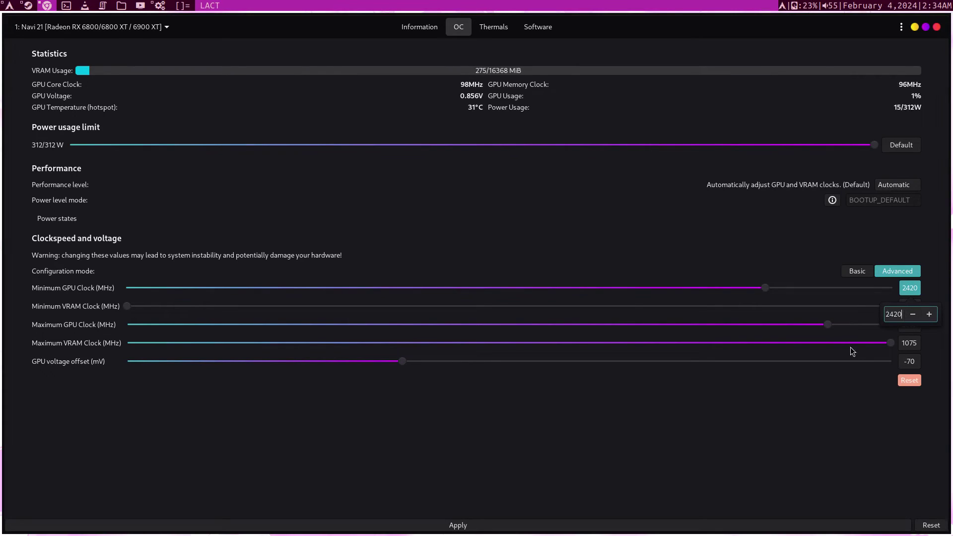
# Nudge the minimum GPU clock down by one and back to 2420 MHz, apply it and keep the new settings
pyautogui.click(590, 525)
pyautogui.press('Left')
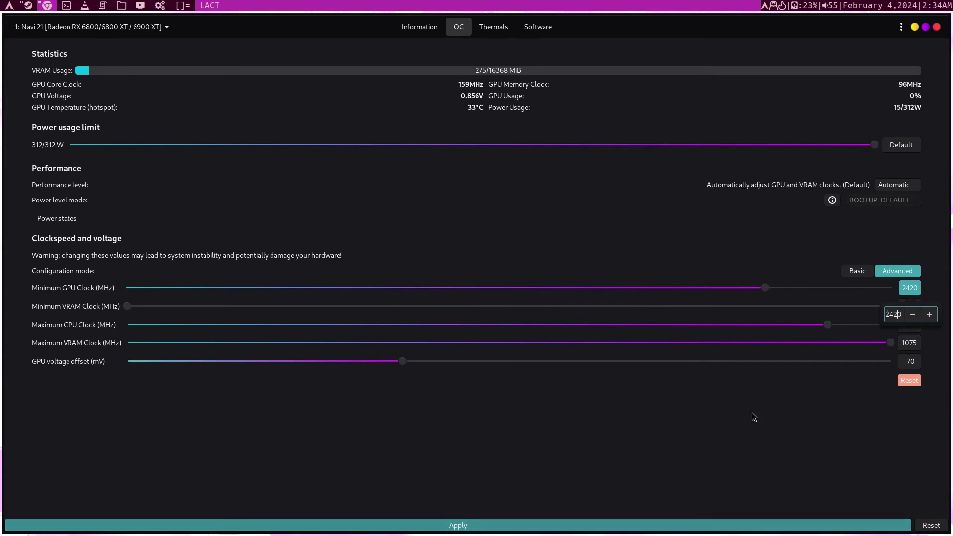
pyautogui.click(912, 314)
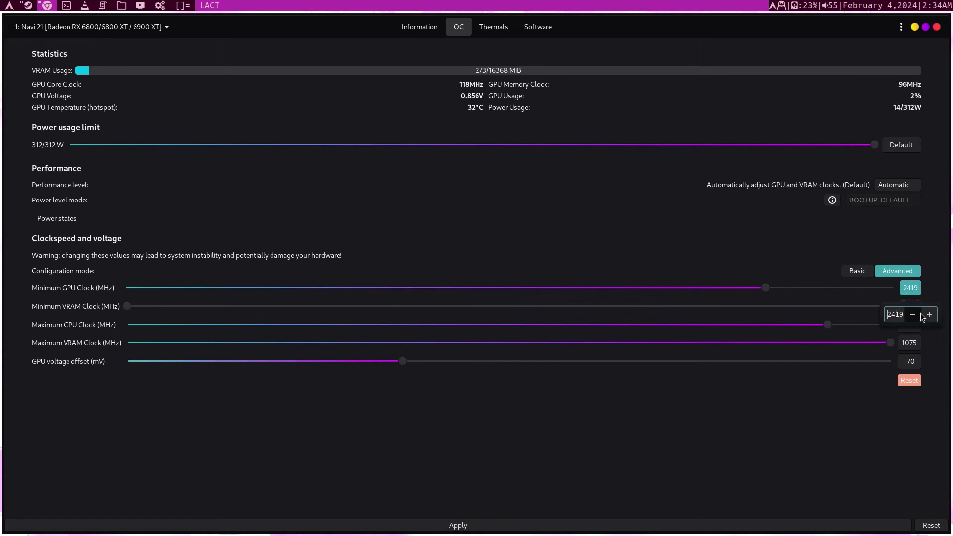
pyautogui.click(927, 318)
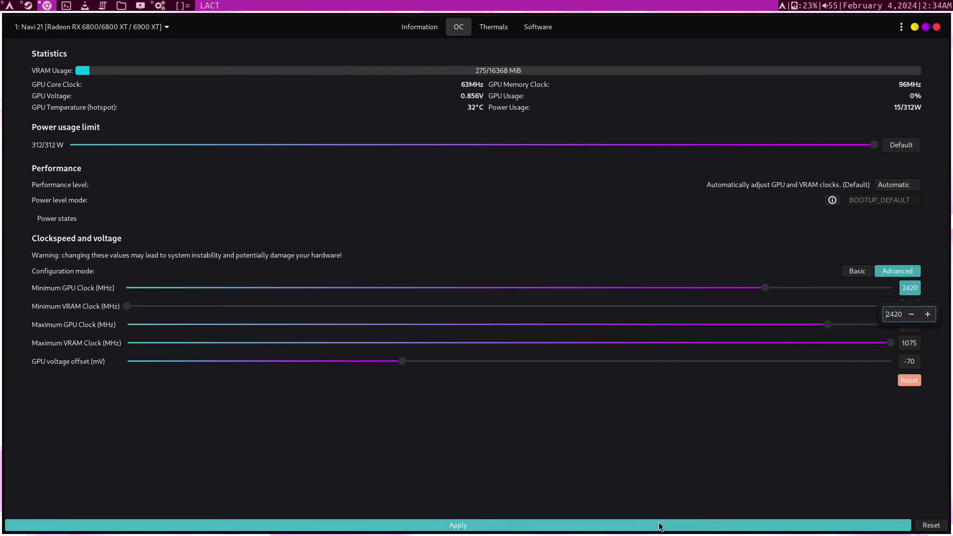
pyautogui.click(917, 289)
pyautogui.click(918, 289)
pyautogui.click(737, 525)
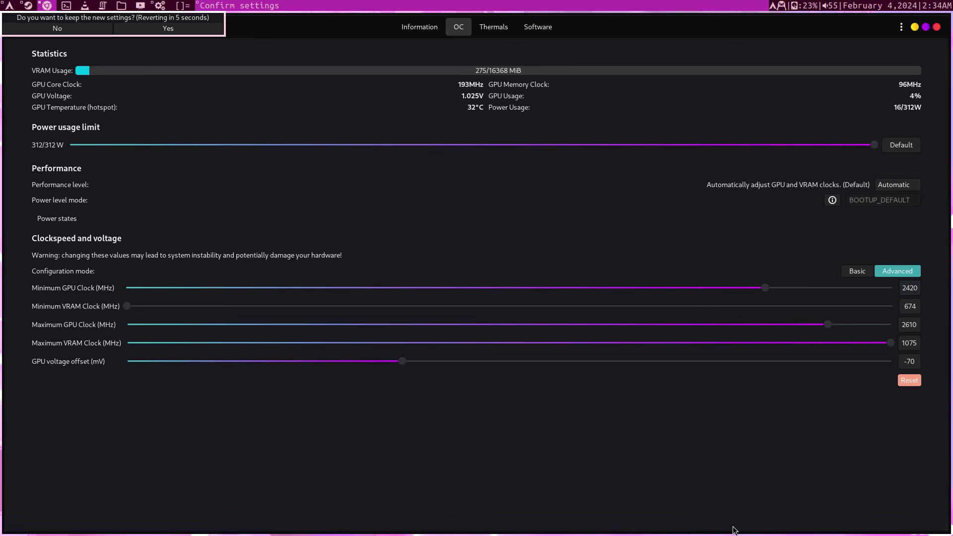
pyautogui.click(188, 28)
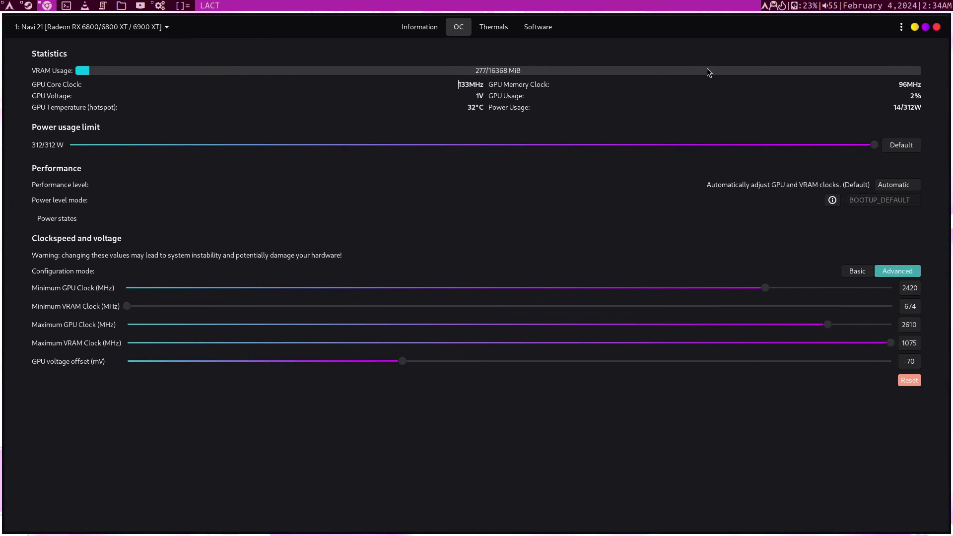
# Close the minimum GPU clock's value editor without a change and switch from LACT to the terminal workspace
pyautogui.click(913, 290)
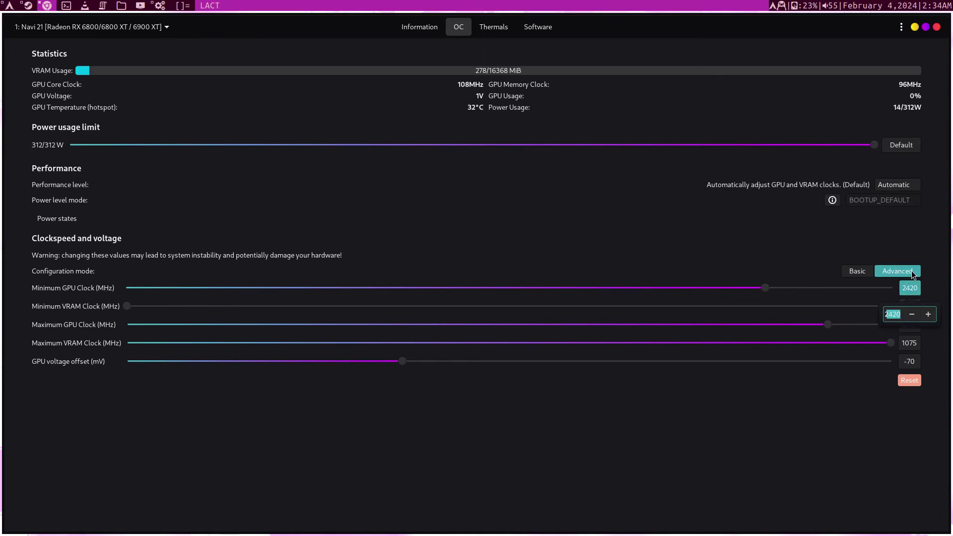
pyautogui.click(912, 271)
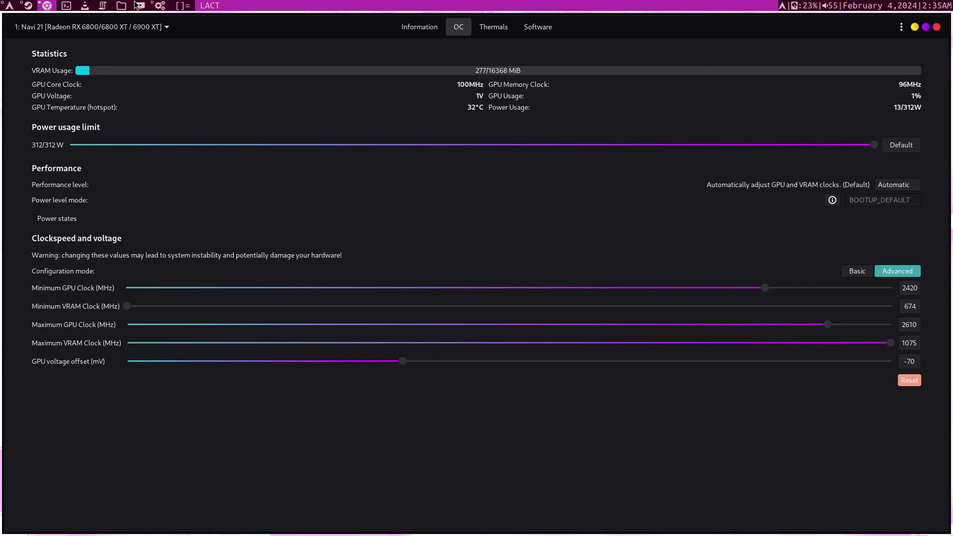
pyautogui.click(84, 5)
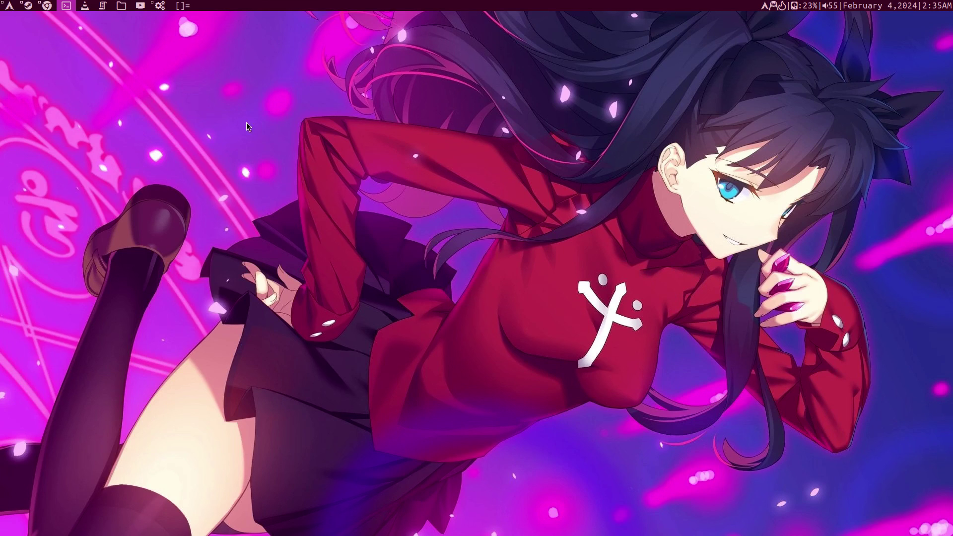